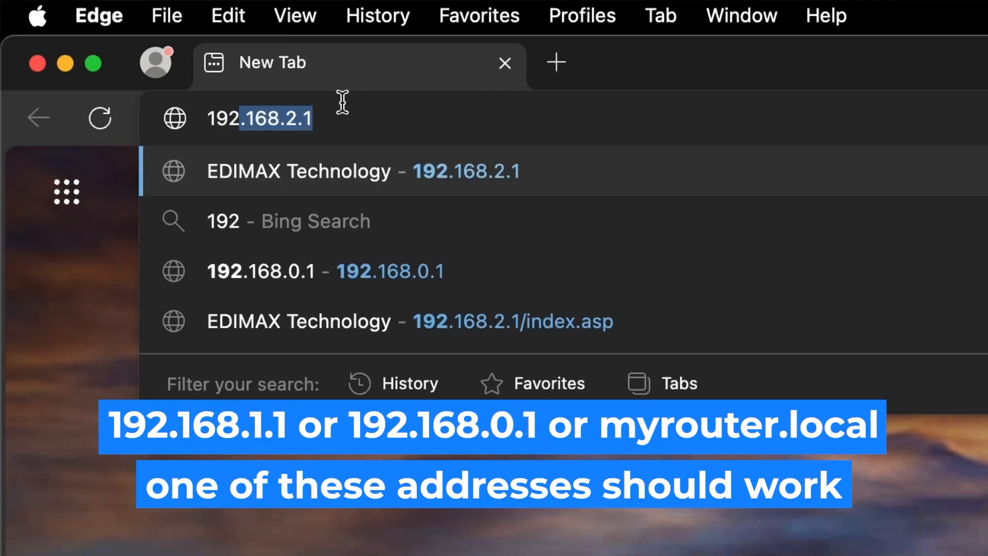
Load the router login page at 192.168.1.1, correcting the suggested 192.168.2.1 address
{"action": "type", "text": ".168.2.1"}
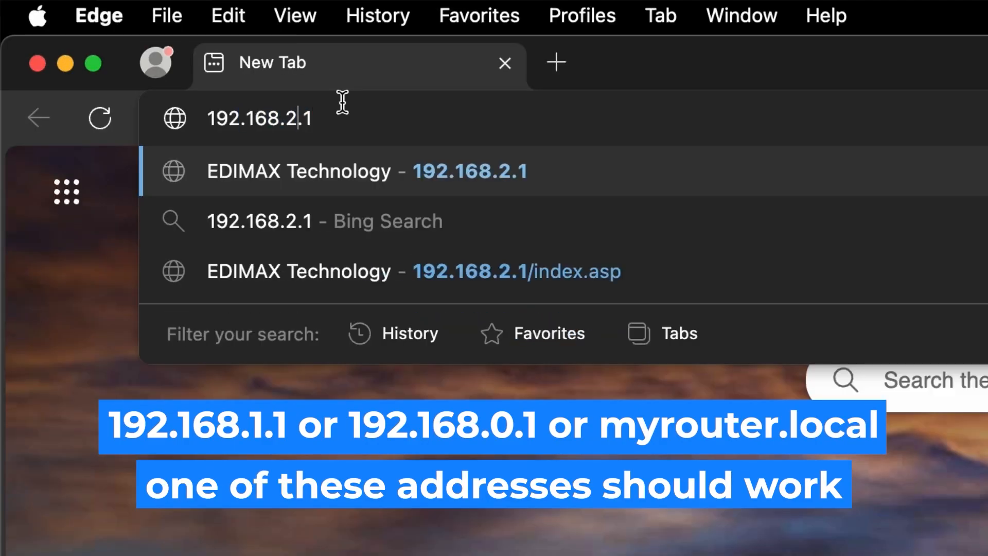
{"action": "key", "text": "BackSpace"}
{"action": "type", "text": "1"}
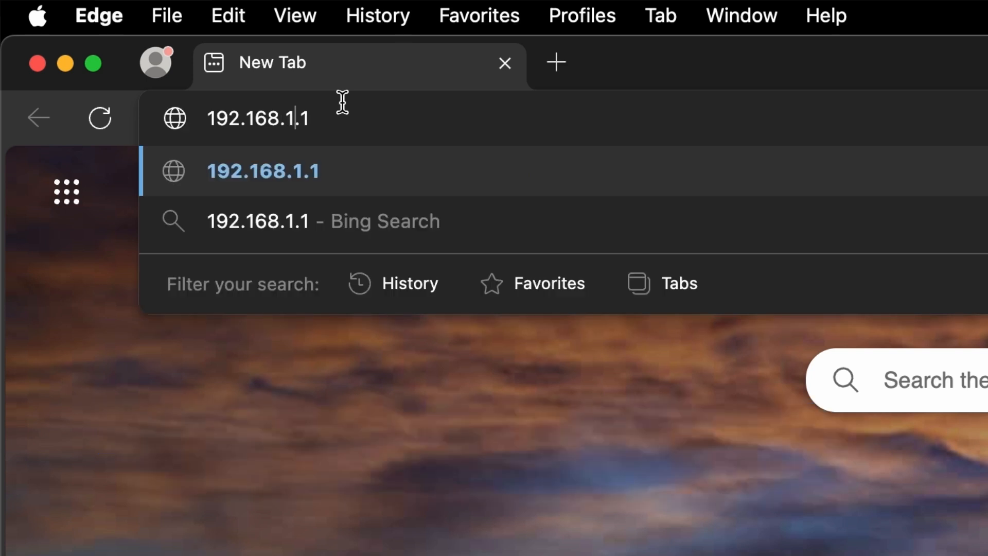
{"action": "key", "text": "Return"}
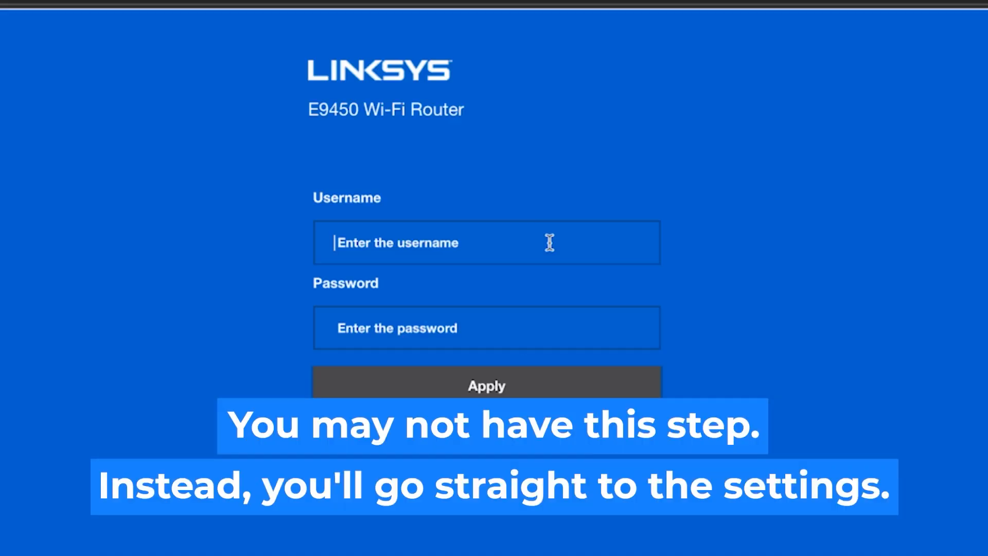
Fill in the router's default username and password on the login page
{"action": "left_click", "coordinate": [550, 242]}
{"action": "type", "text": "admin"}
{"action": "left_click", "coordinate": [493, 332]}
{"action": "type", "text": "admin"}
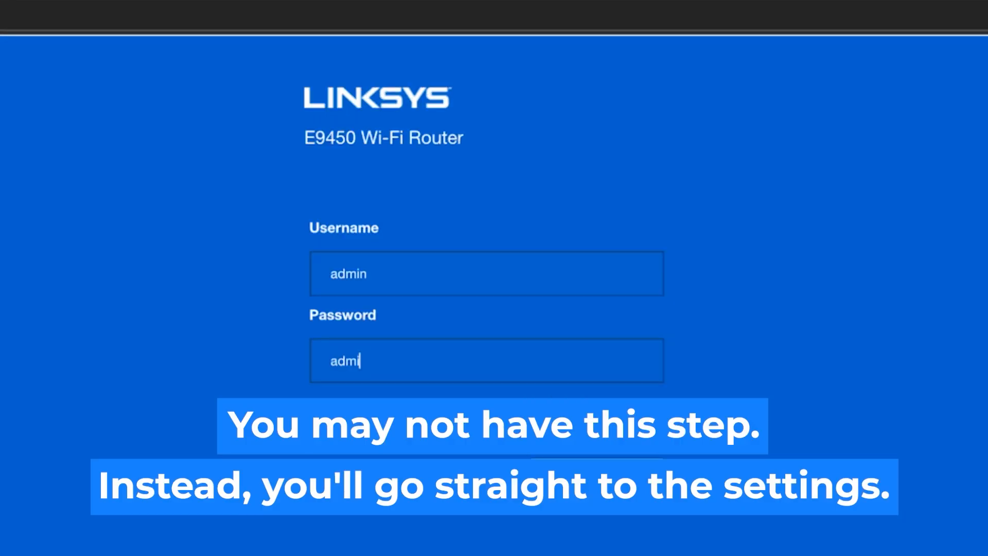
{"action": "type", "text": "n"}
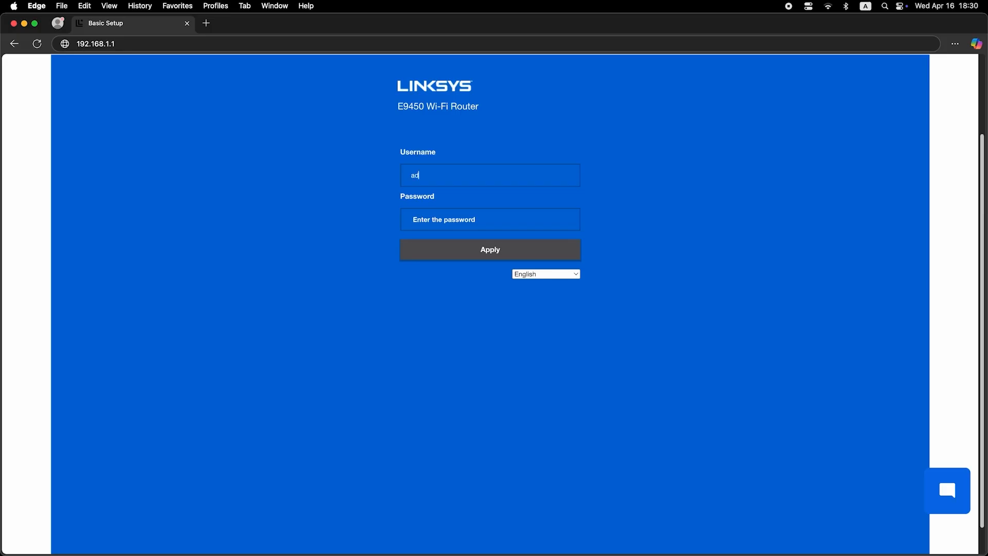
{"action": "type", "text": "min"}
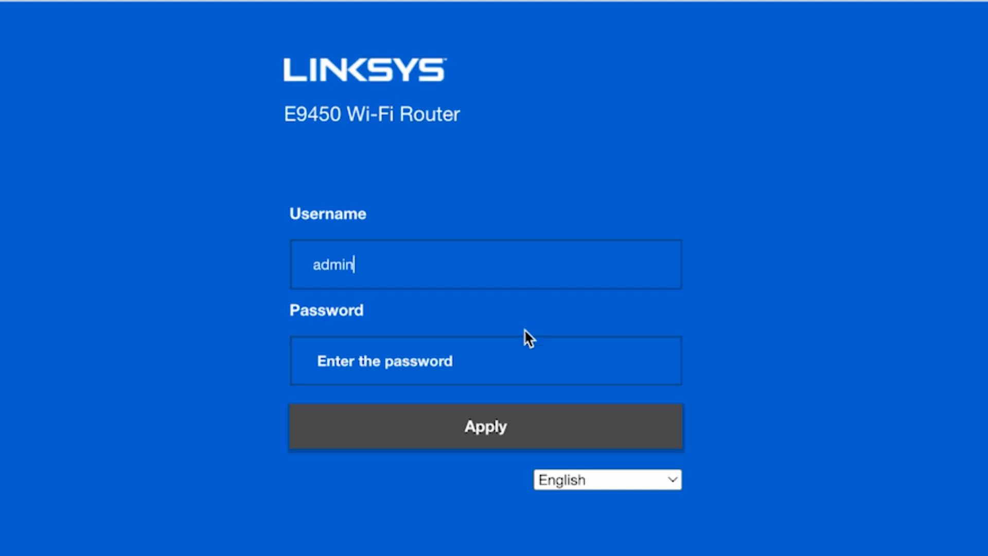
{"action": "left_click", "coordinate": [492, 364]}
{"action": "type", "text": "admin"}
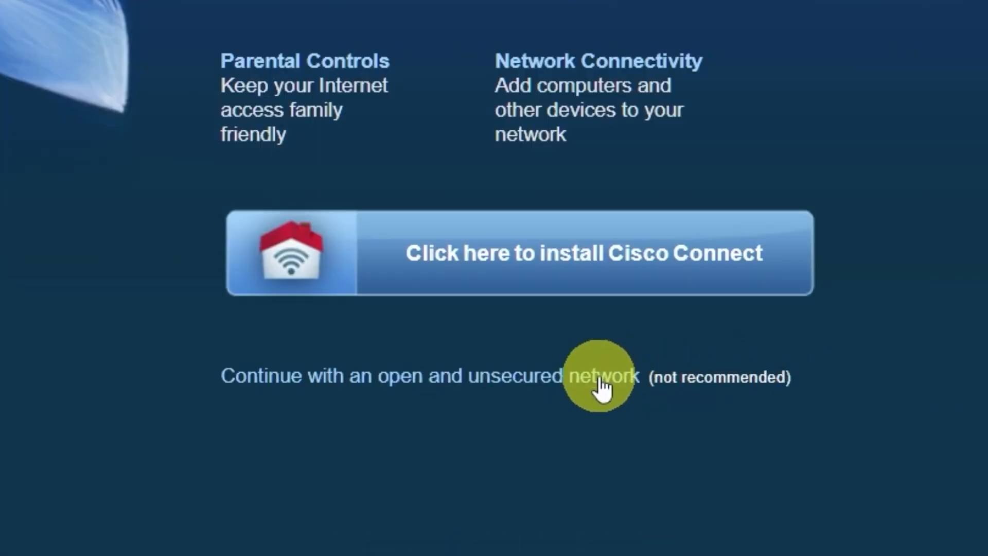
Continue with an open, unsecured network instead of Cisco Connect and dismiss the warning
{"action": "left_click", "coordinate": [601, 384]}
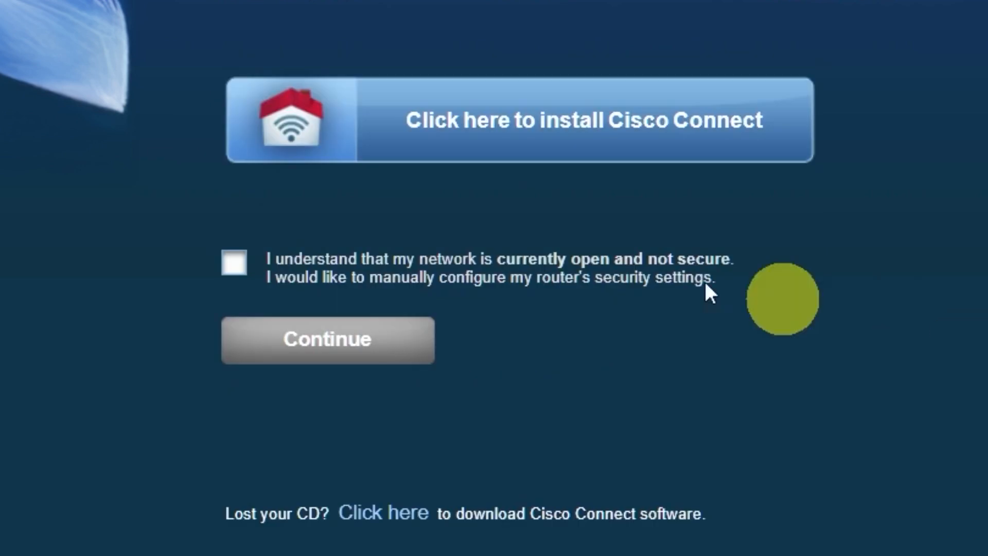
{"action": "left_click", "coordinate": [235, 263]}
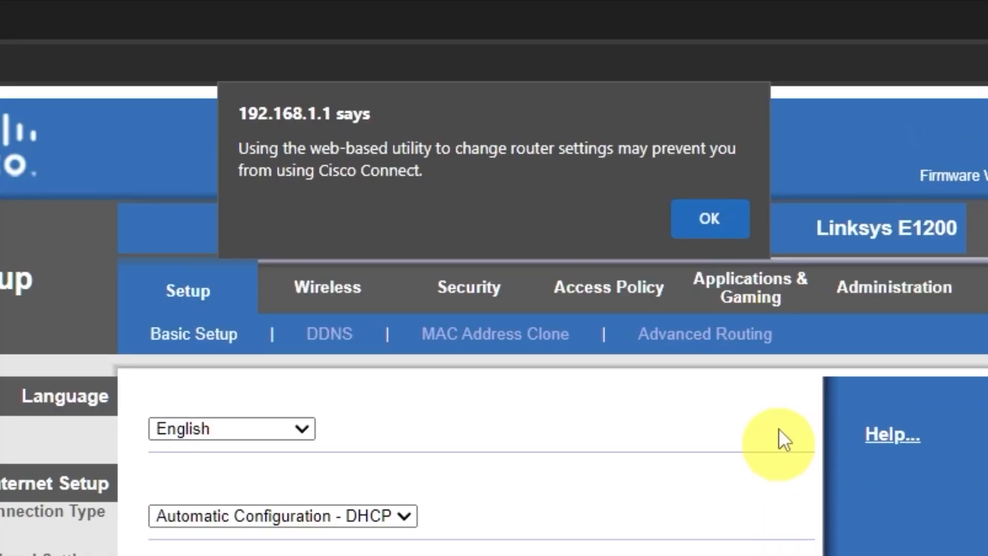
{"action": "left_click", "coordinate": [728, 231]}
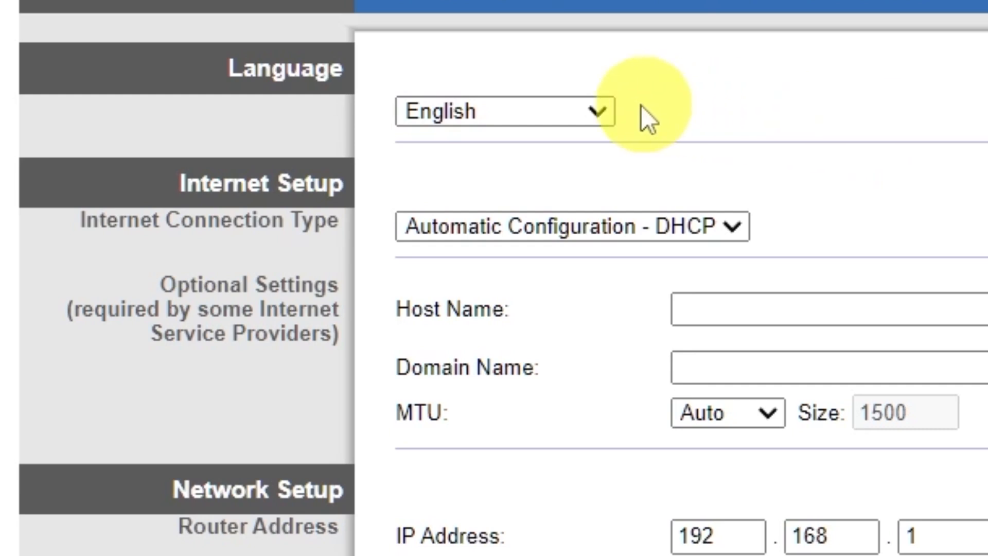
Keep English and set the connection type to Automatic Configuration - DHCP after trying Static IP and PPPoE
{"action": "left_click", "coordinate": [601, 106]}
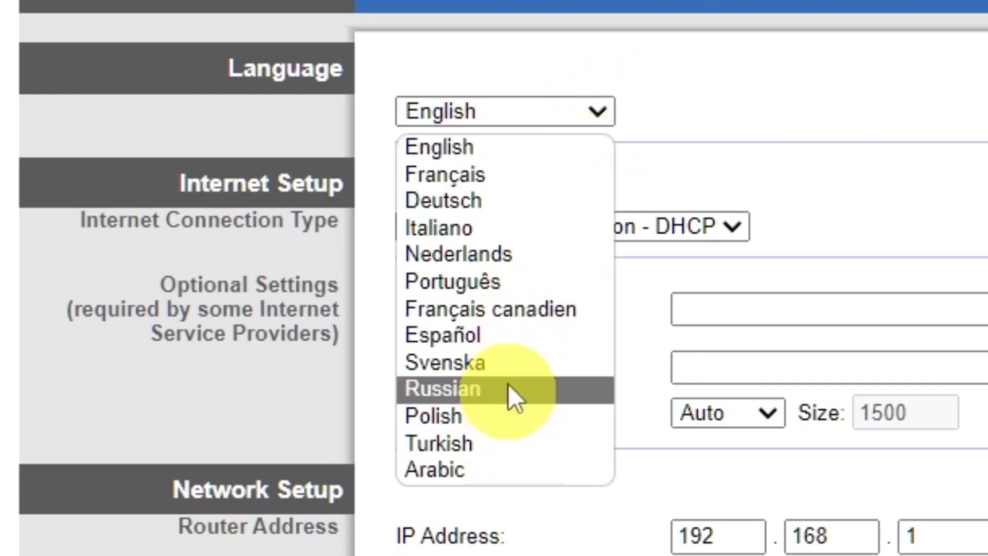
{"action": "left_click", "coordinate": [602, 105]}
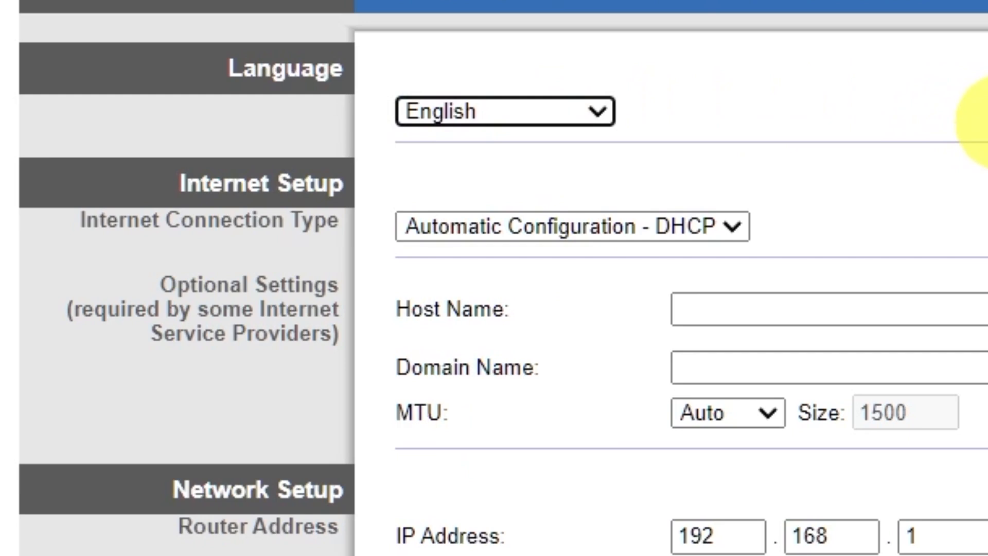
{"action": "left_click", "coordinate": [736, 225]}
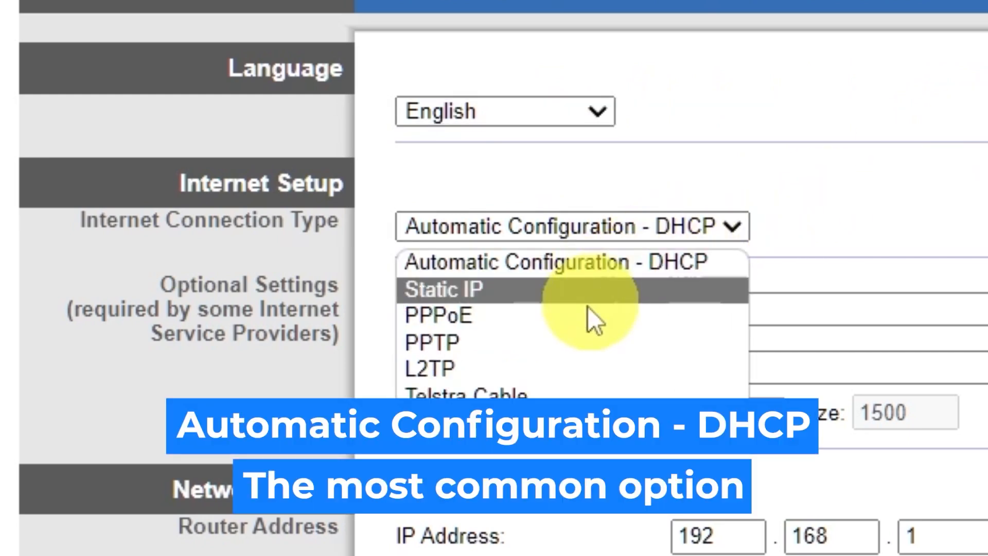
{"action": "left_click", "coordinate": [527, 291]}
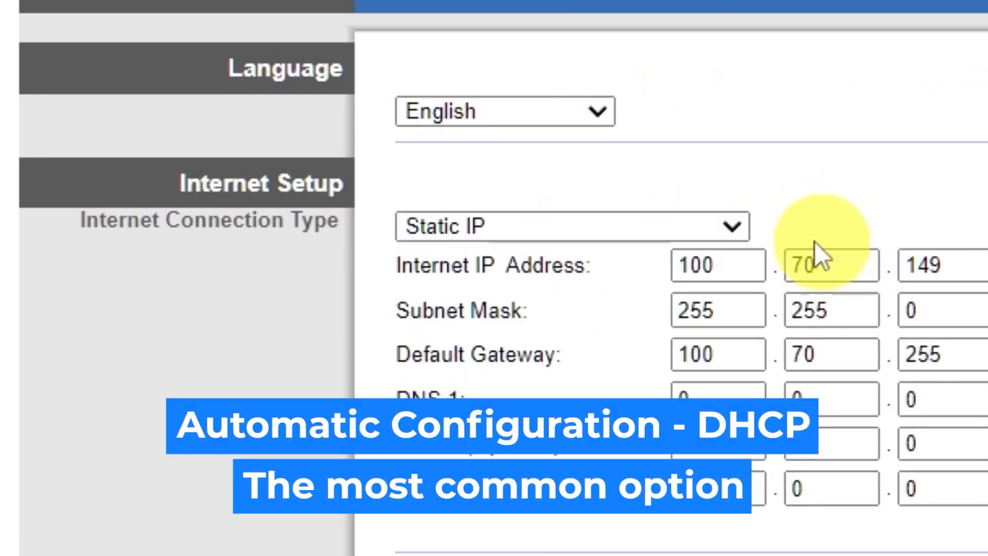
{"action": "left_click", "coordinate": [714, 211]}
{"action": "left_click", "coordinate": [582, 313]}
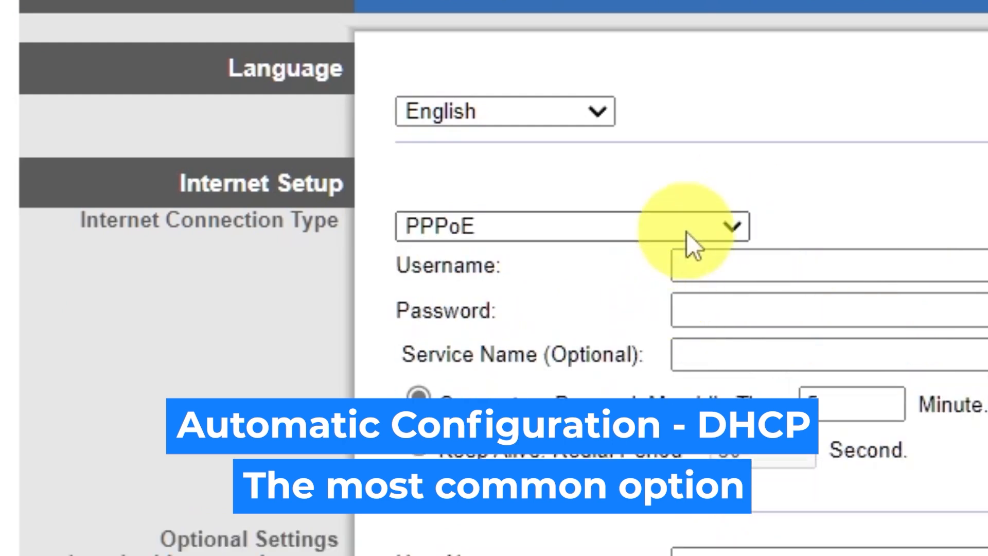
{"action": "left_click", "coordinate": [729, 228]}
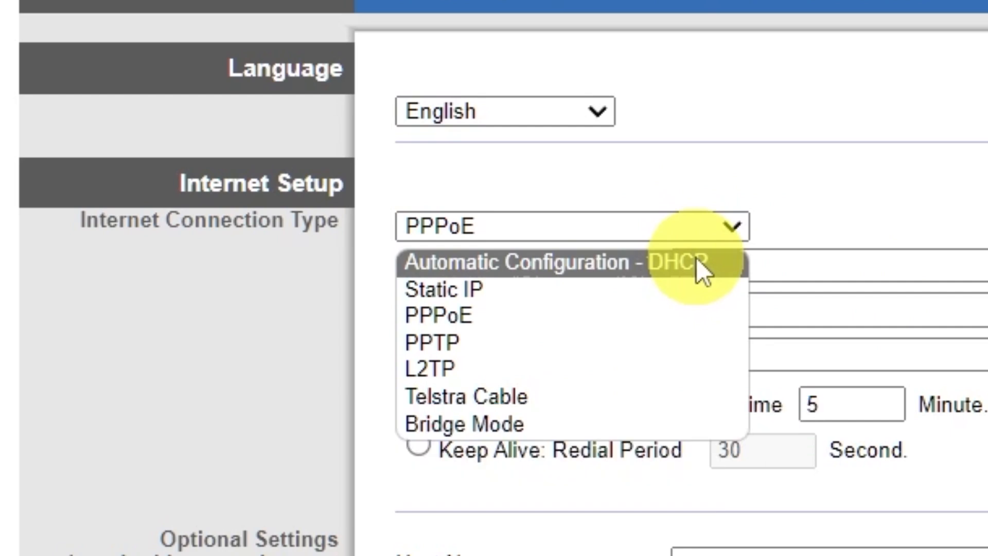
{"action": "left_click", "coordinate": [697, 260]}
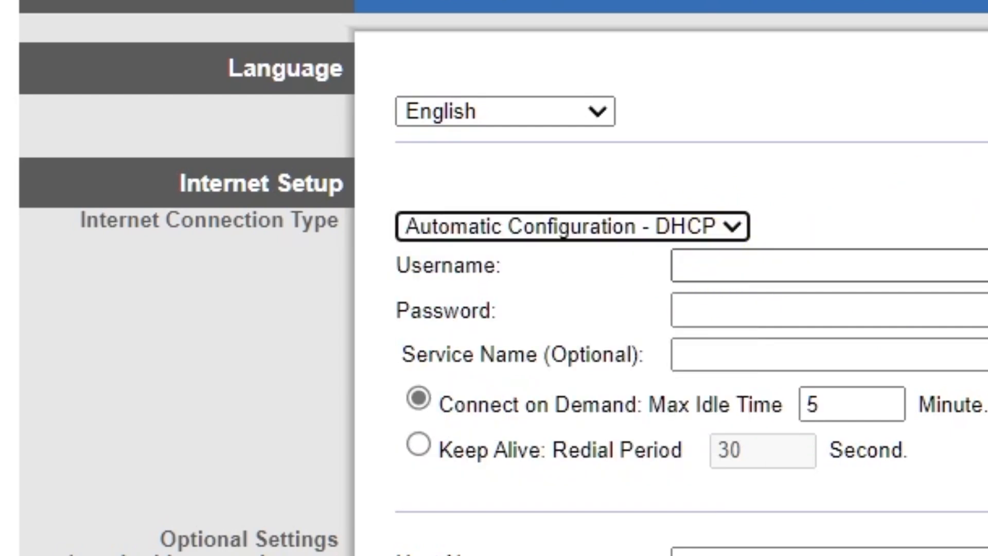
Set the time zone to (GMT-09:00) Alaska and save the settings
{"action": "scroll", "coordinate": [981, 159], "scroll_direction": "down", "scroll_amount": 5}
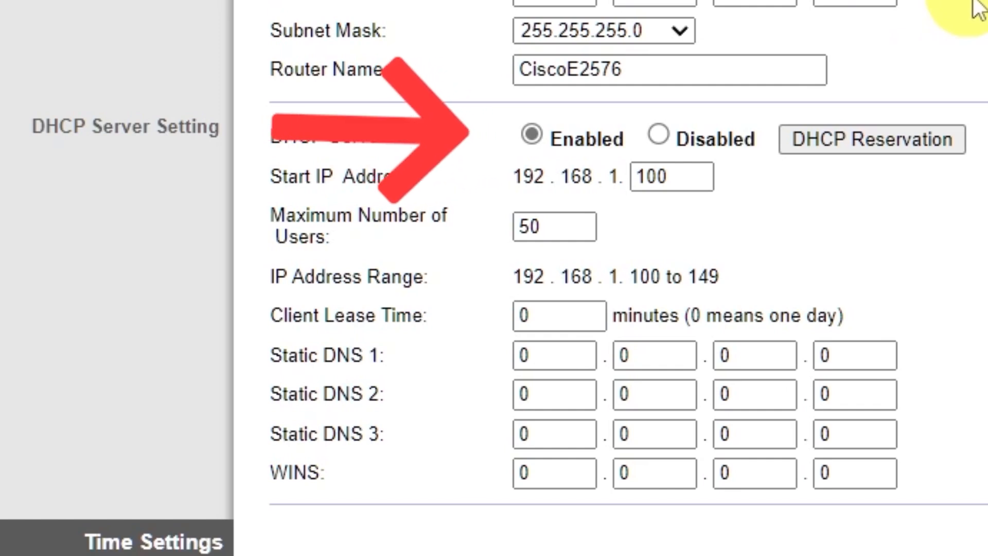
{"action": "scroll", "coordinate": [978, 9], "scroll_direction": "down", "scroll_amount": 3}
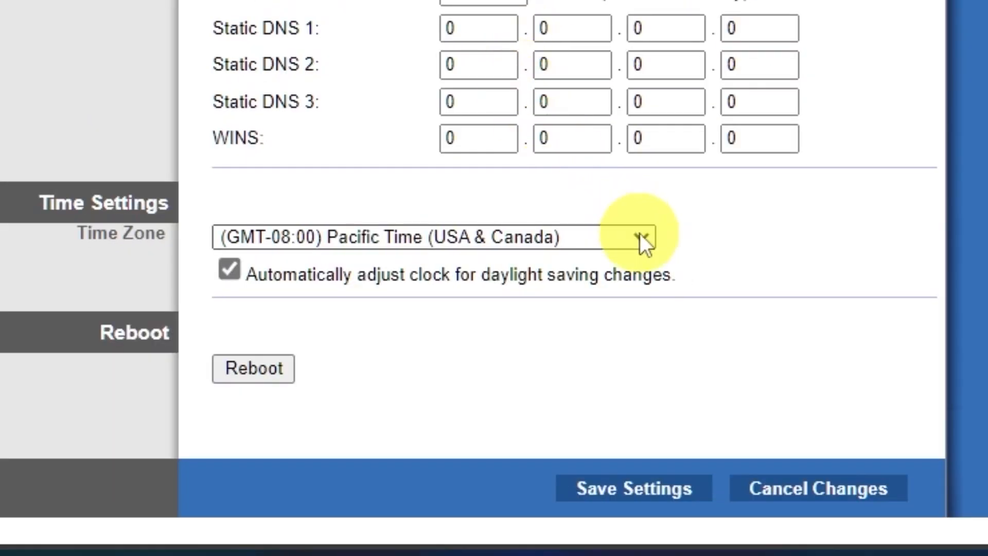
{"action": "left_click", "coordinate": [640, 236]}
{"action": "scroll", "coordinate": [538, 28], "scroll_direction": "down", "scroll_amount": 5}
{"action": "scroll", "coordinate": [537, 23], "scroll_direction": "up", "scroll_amount": 5}
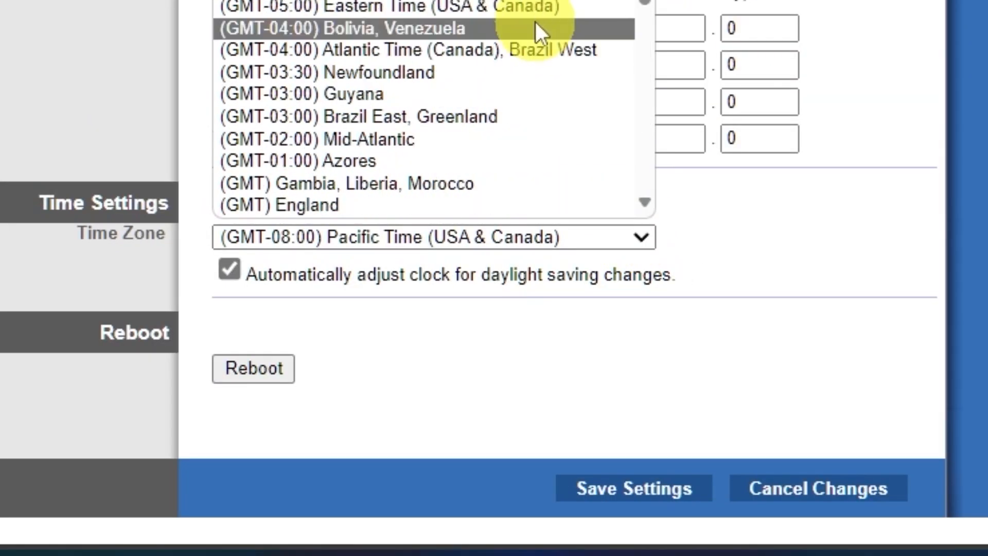
{"action": "key", "text": "Up"}
{"action": "key", "text": "Return"}
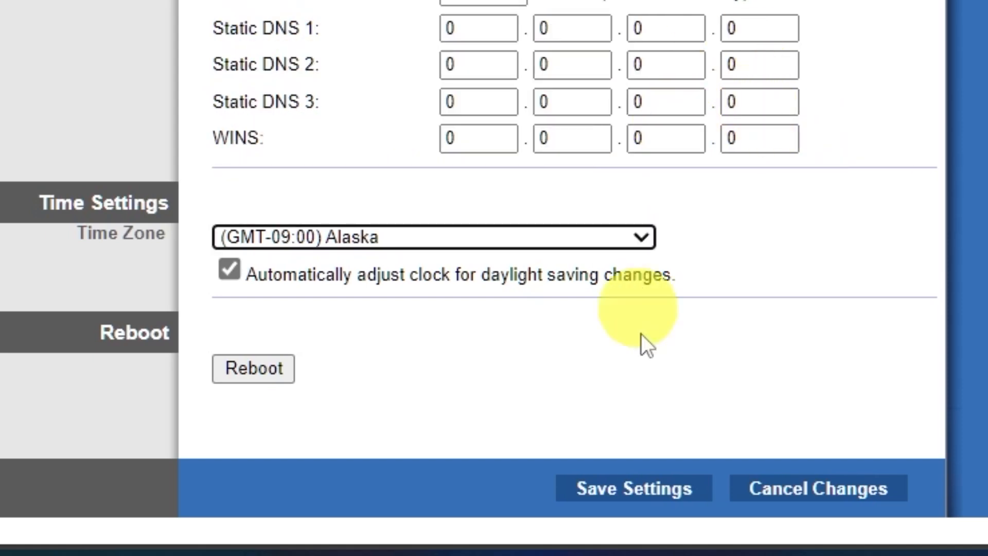
{"action": "left_click", "coordinate": [655, 490]}
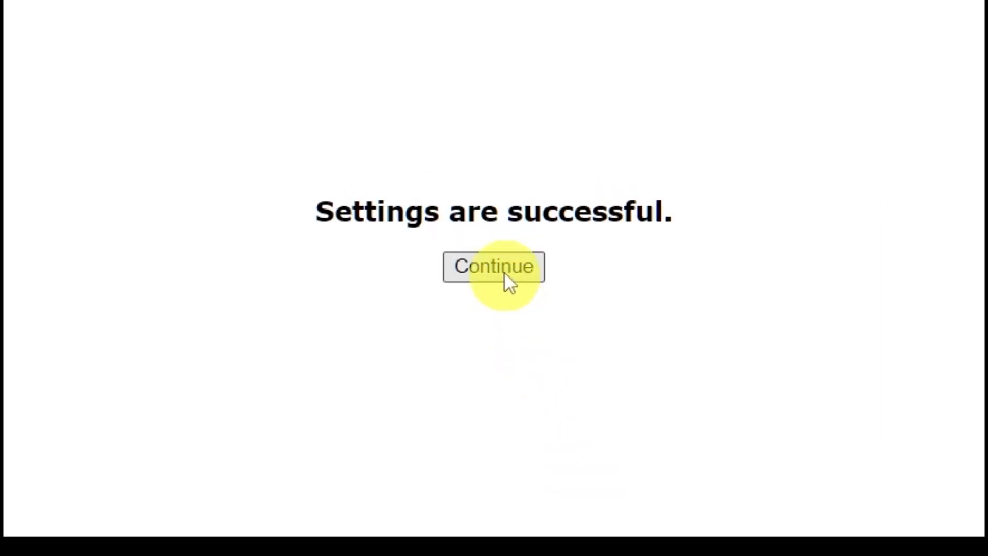
Switch wireless setup to Manual and trim 'E2576' from the SSID to make it Cisco, then save
{"action": "left_click", "coordinate": [498, 185]}
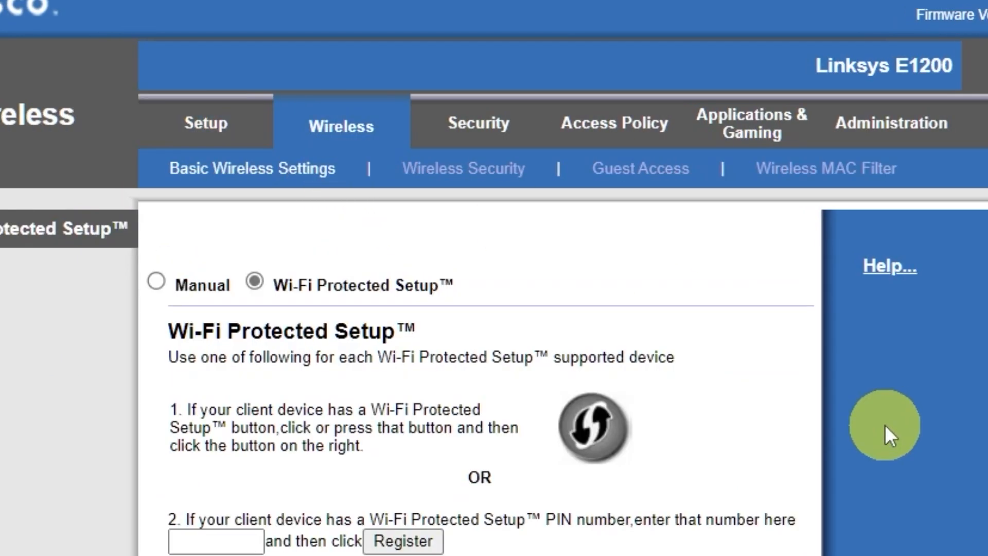
{"action": "left_click", "coordinate": [157, 282]}
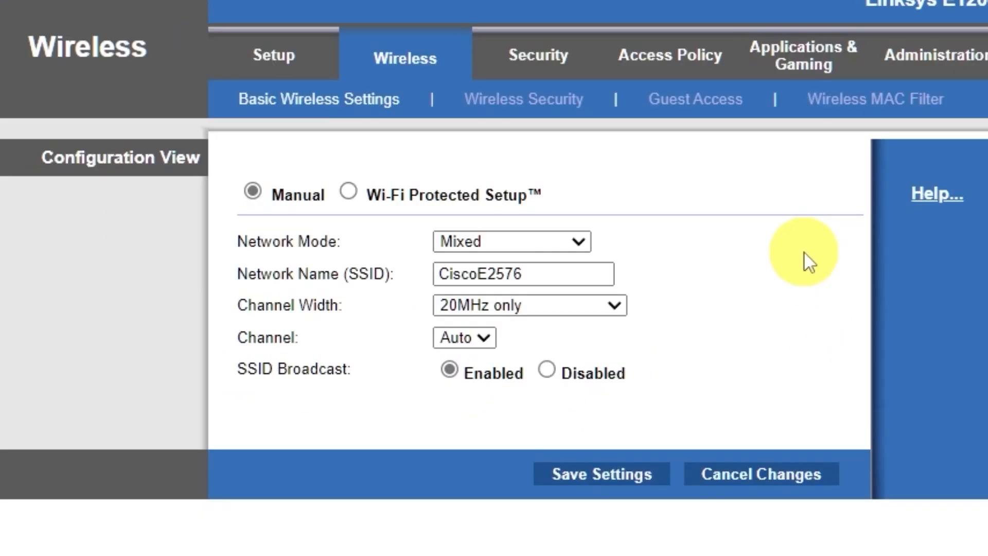
{"action": "left_click_drag", "start_coordinate": [479, 274], "coordinate": [695, 280]}
{"action": "key", "text": "BackSpace"}
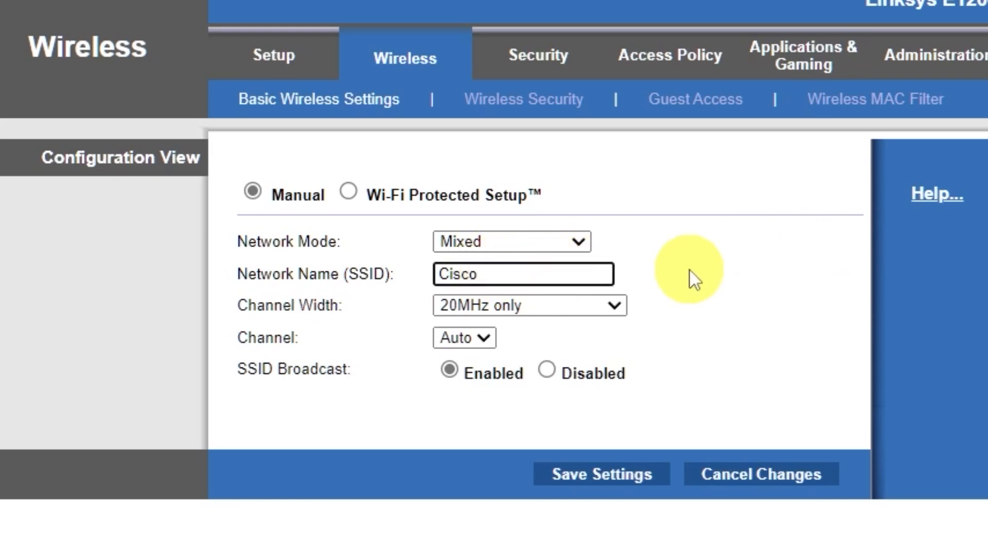
{"action": "left_click", "coordinate": [612, 476]}
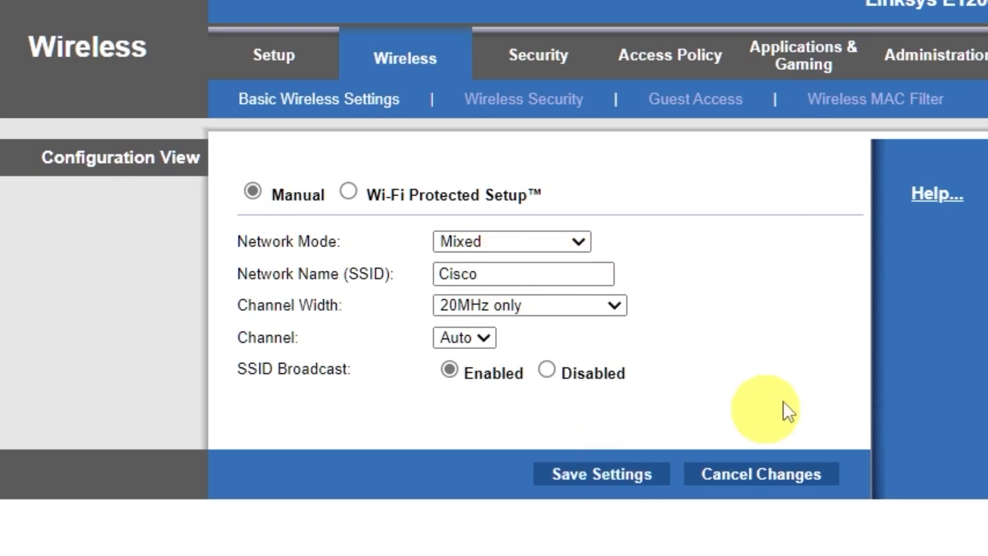
Return from the save confirmation to the Wireless Security settings page
{"action": "left_click", "coordinate": [576, 197]}
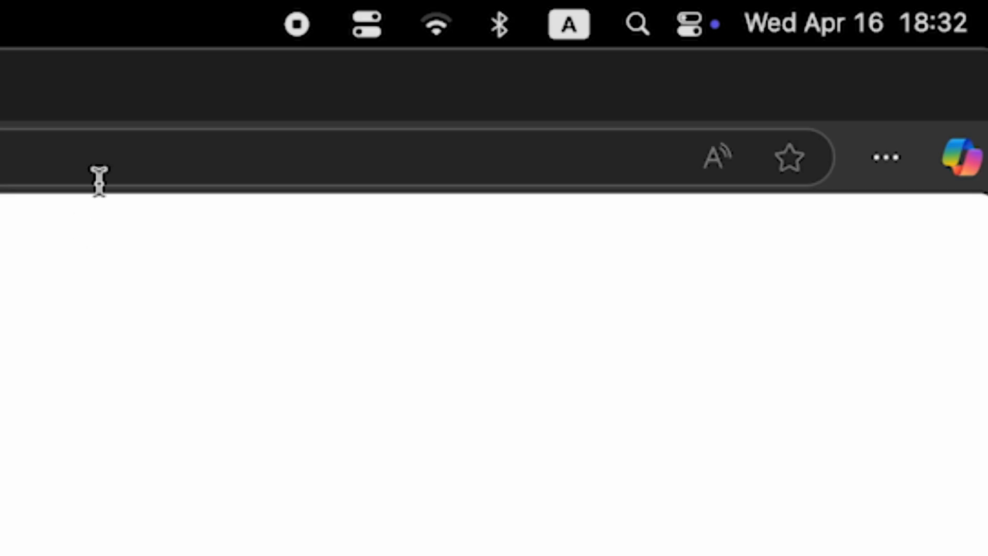
{"action": "left_click", "coordinate": [430, 29]}
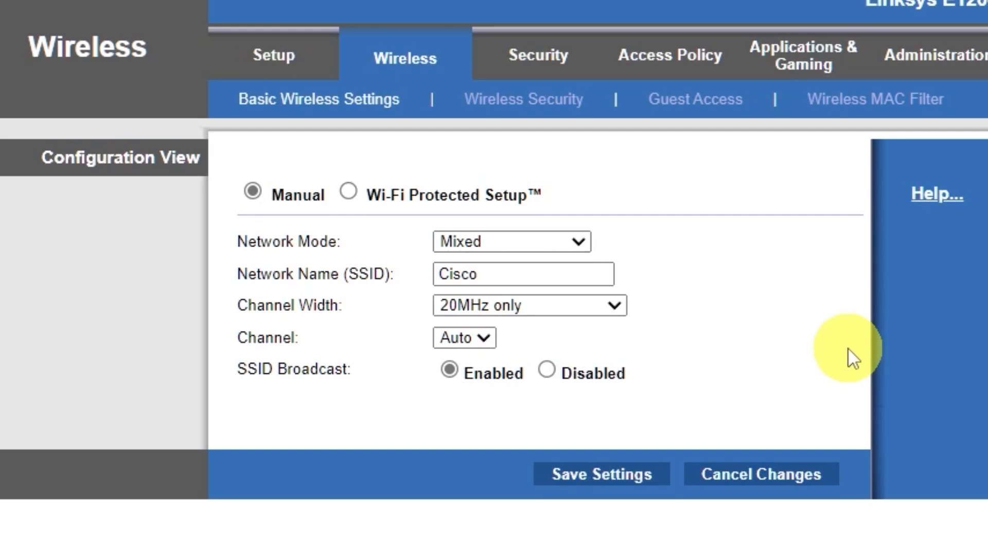
{"action": "left_click", "coordinate": [572, 107]}
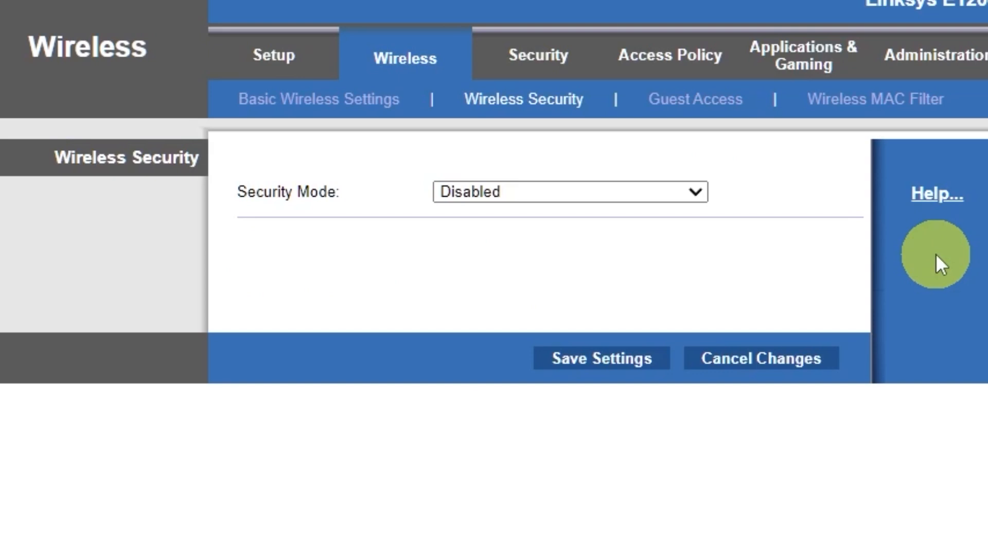
Secure the wireless network with WPA2/WPA Mixed Mode and a passphrase, then save it
{"action": "left_click", "coordinate": [689, 190]}
{"action": "left_click", "coordinate": [603, 216]}
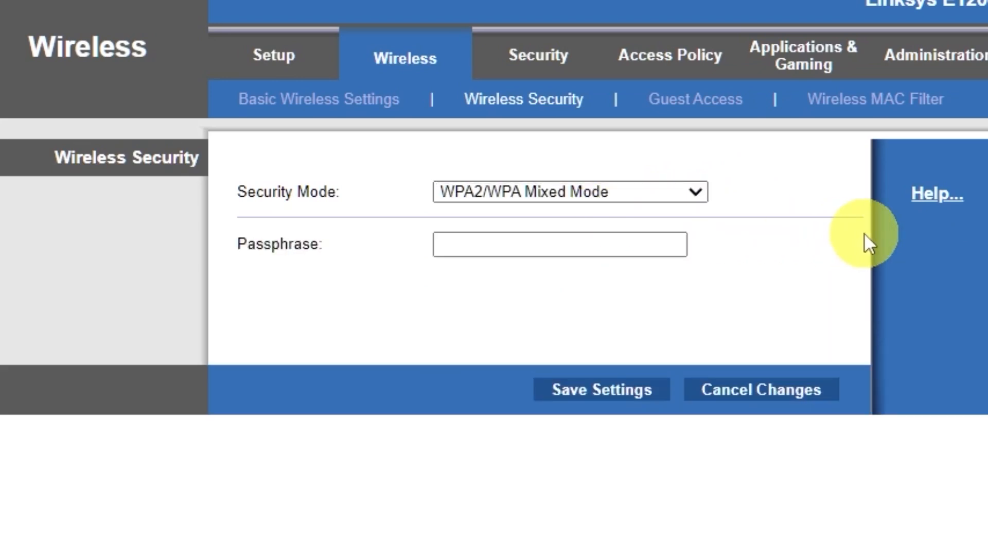
{"action": "left_click", "coordinate": [634, 241]}
{"action": "type", "text": "123456789"}
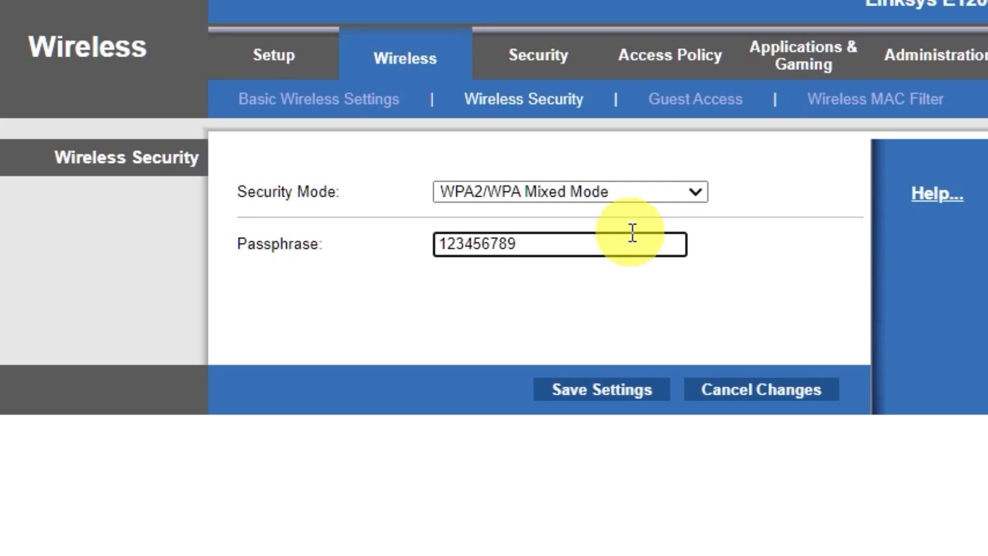
{"action": "left_click", "coordinate": [603, 394]}
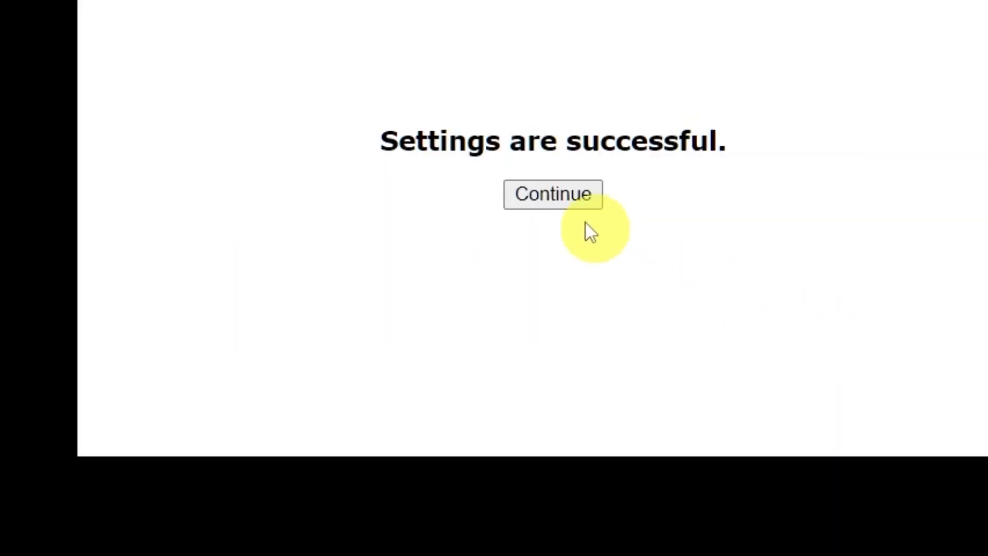
{"action": "left_click", "coordinate": [564, 198]}
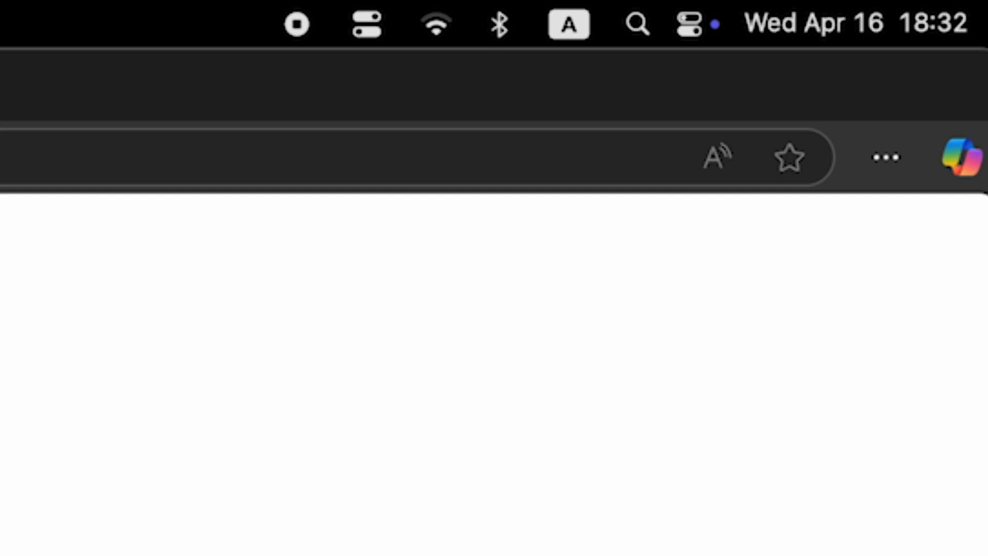
{"action": "left_click", "coordinate": [427, 29]}
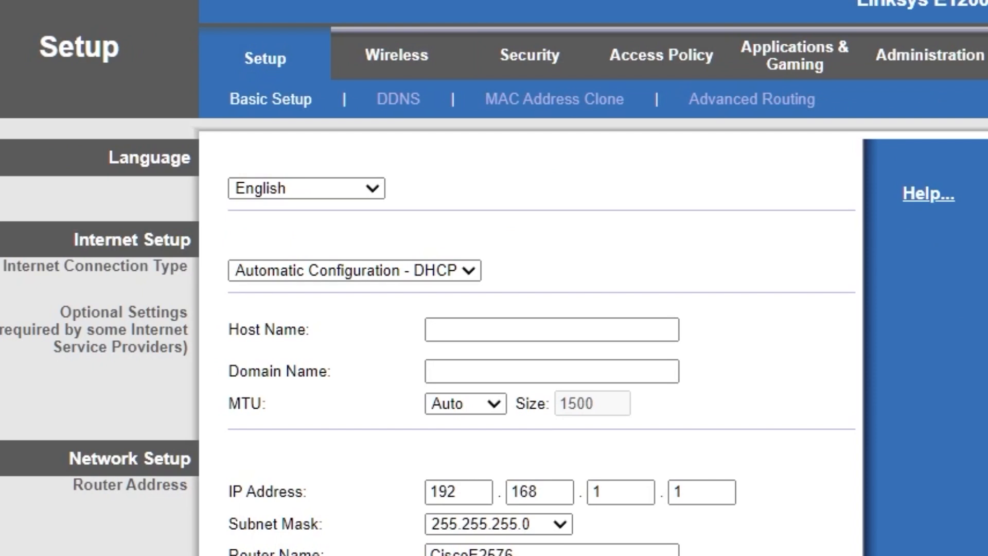
Reboot the router from the bottom of the Basic Setup page
{"action": "scroll", "coordinate": [821, 393], "scroll_direction": "down", "scroll_amount": 15}
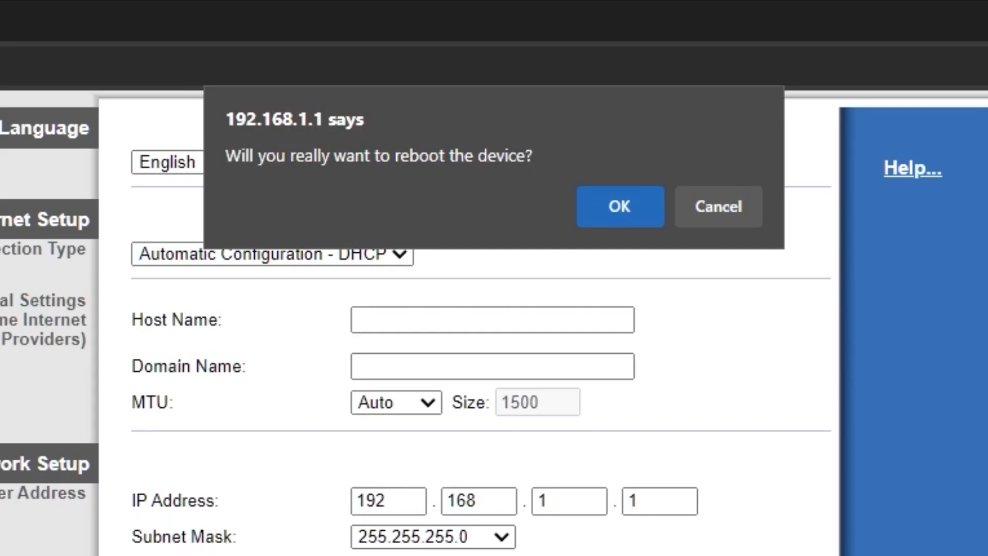
{"action": "left_click", "coordinate": [619, 212]}
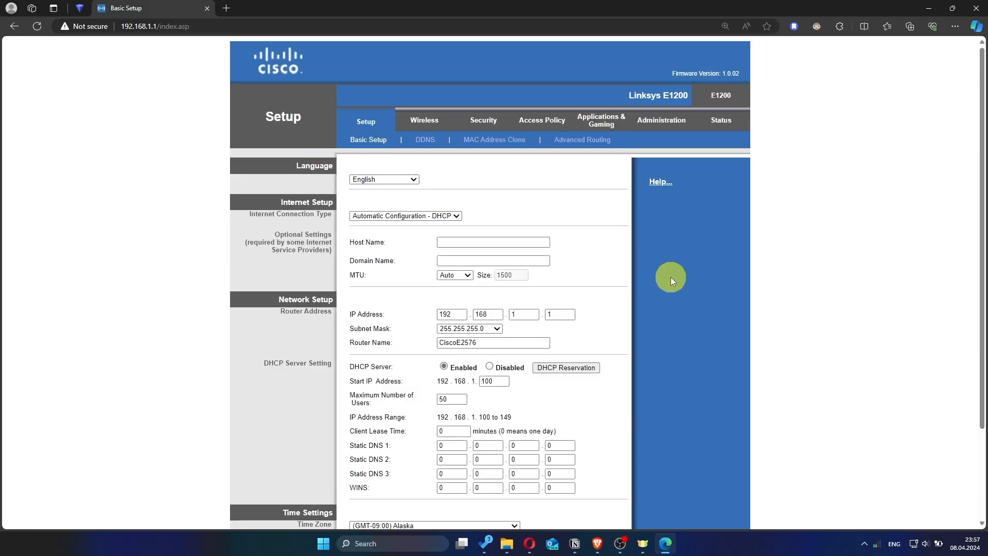
{"action": "left_click", "coordinate": [227, 8]}
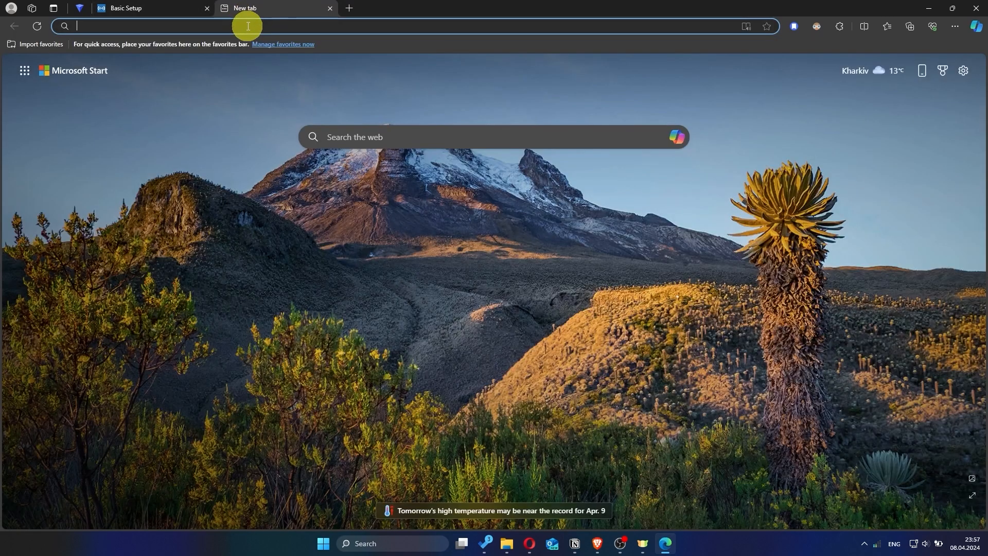
{"action": "type", "text": "hhh"}
{"action": "key", "text": "Return"}
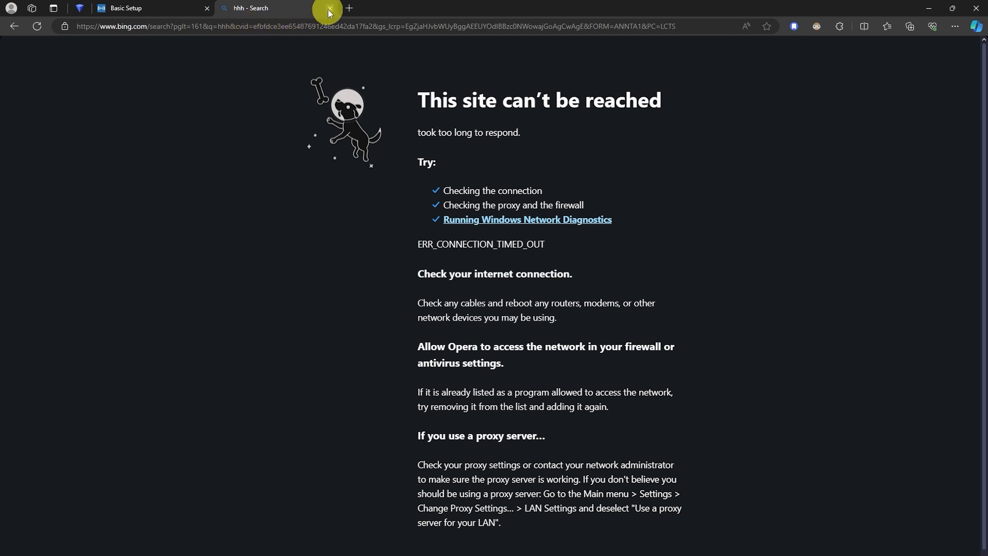
{"action": "left_click", "coordinate": [331, 8]}
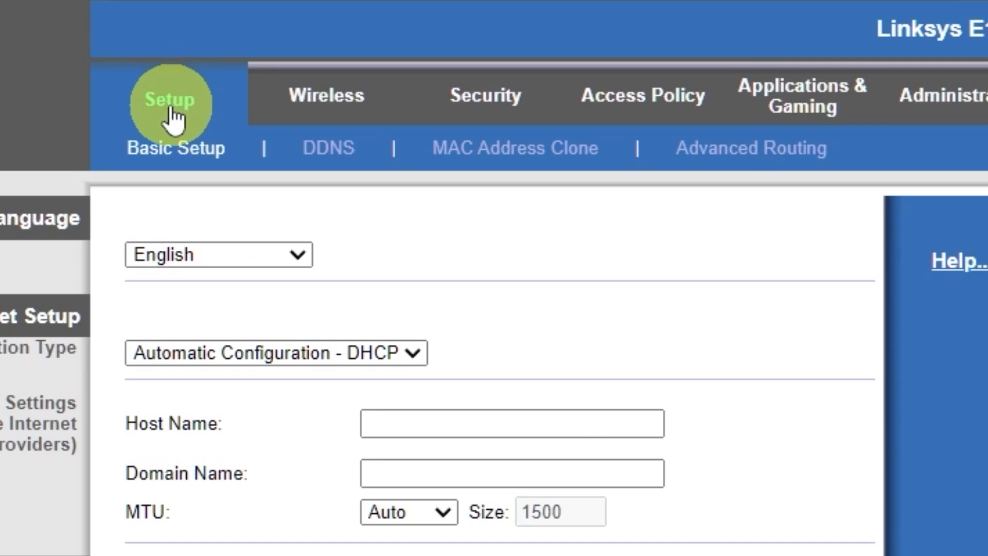
Enable MAC Address Clone using this PC's MAC, save, and go back to Basic Setup
{"action": "left_click", "coordinate": [530, 162]}
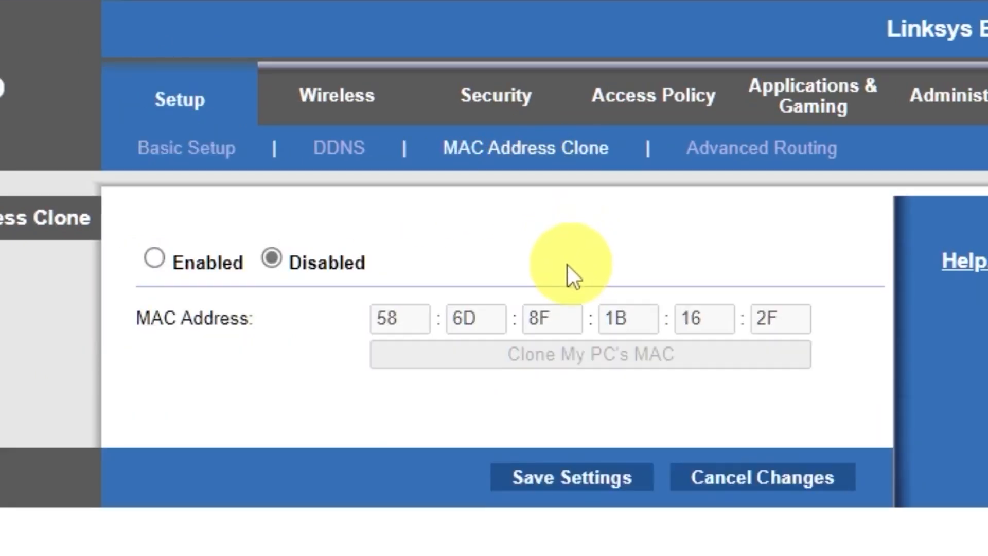
{"action": "left_click", "coordinate": [155, 257]}
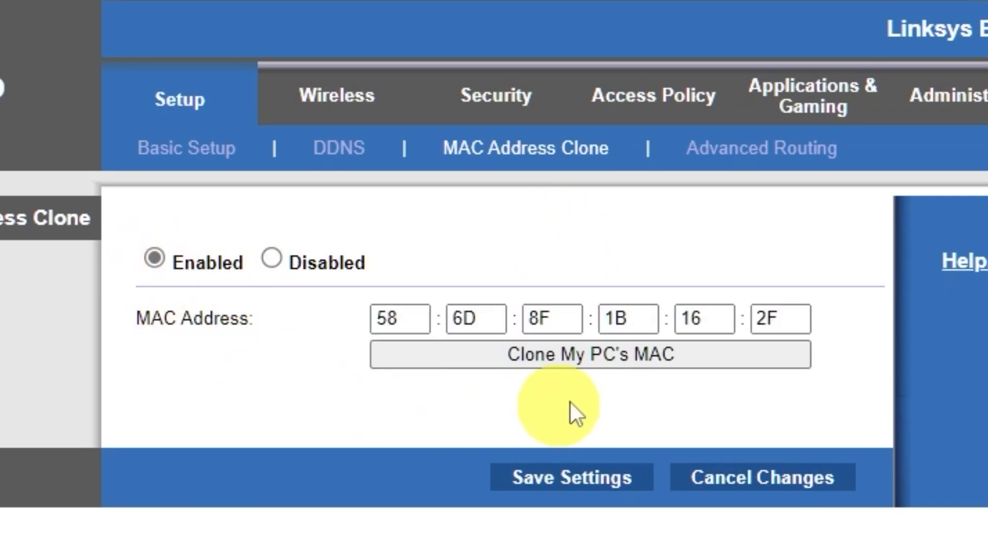
{"action": "left_click", "coordinate": [620, 366]}
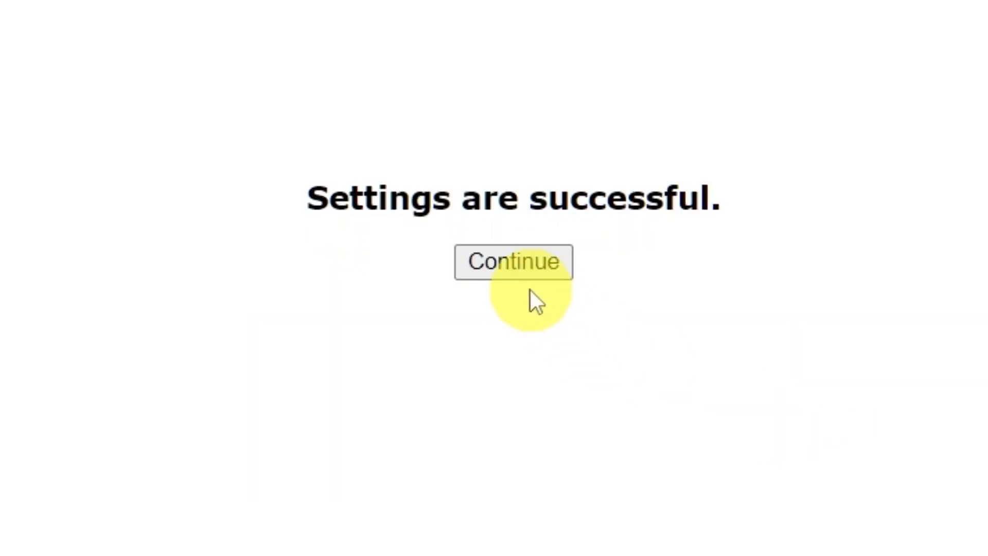
{"action": "left_click", "coordinate": [514, 268]}
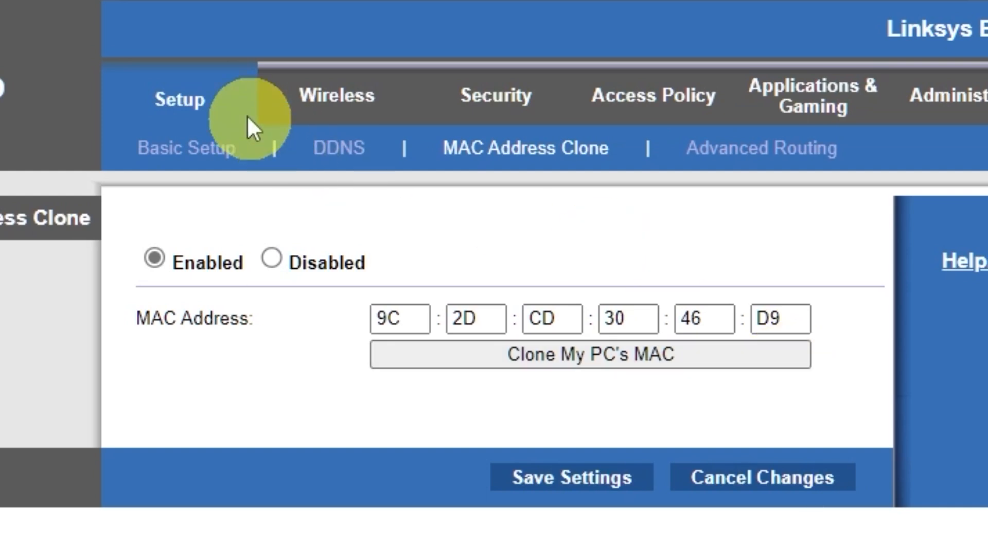
{"action": "left_click", "coordinate": [167, 102]}
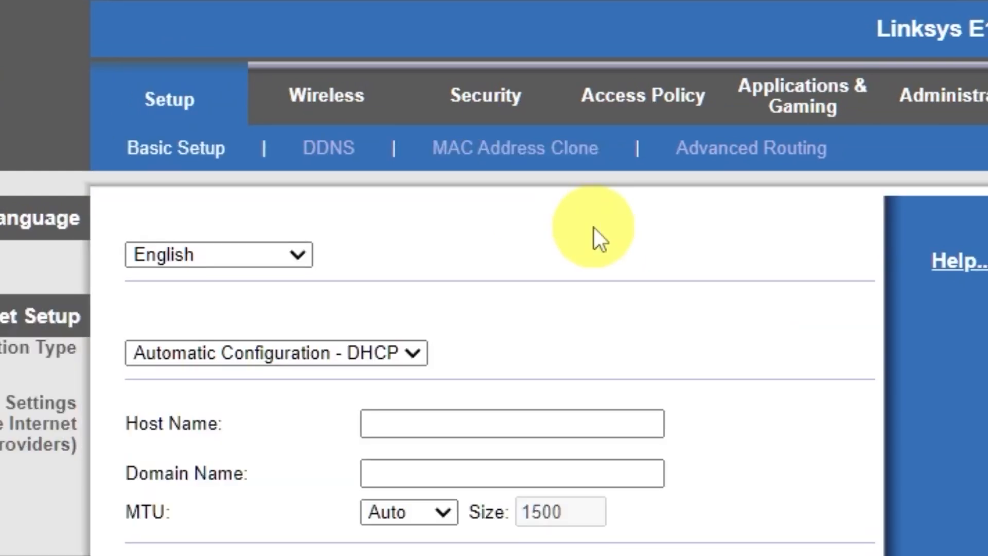